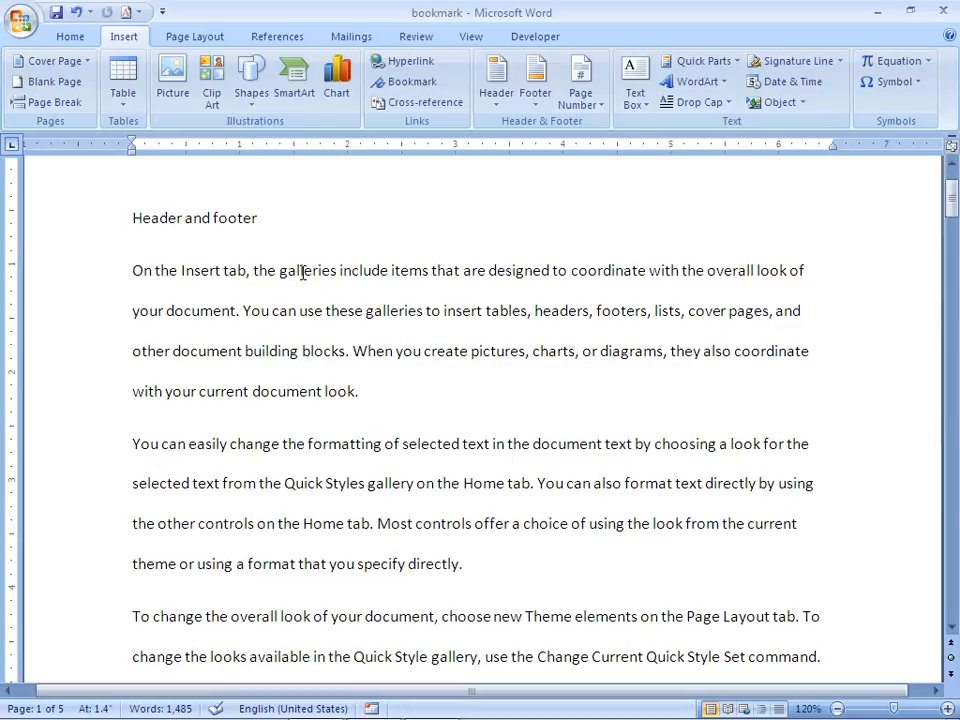
# Bookmark the "Header and footer" heading text at the start of the document with the name HeaderFooter.
pyautogui.hotkey('shift', 'Right')
pyautogui.hotkey('shift', 'Right')
pyautogui.hotkey('shift', 'Right')
pyautogui.hotkey('shift', 'Right')
pyautogui.hotkey('shift', 'Right')
pyautogui.hotkey('shift', 'Right')
pyautogui.hotkey('shift', 'Right')
pyautogui.hotkey('shift', 'Right')
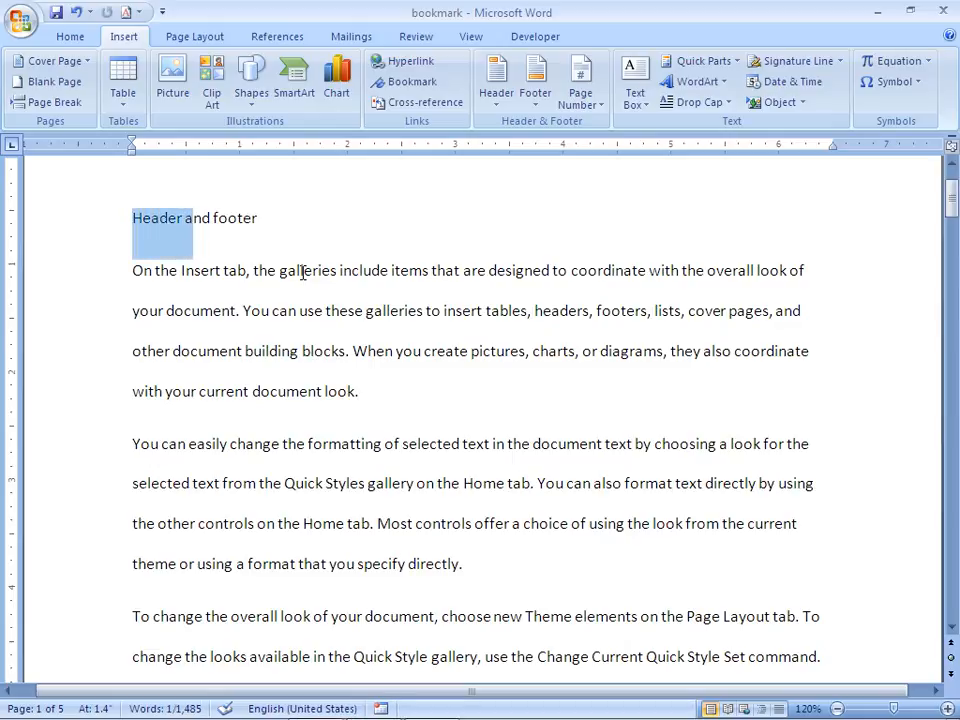
pyautogui.hotkey('shift', 'Right')
pyautogui.hotkey('shift', 'Right')
pyautogui.hotkey('shift', 'Right')
pyautogui.hotkey('shift', 'Right')
pyautogui.hotkey('shift', 'Right')
pyautogui.hotkey('shift', 'Right')
pyautogui.hotkey('shift', 'Right')
pyautogui.hotkey('shift', 'Right')
pyautogui.hotkey('shift', 'Right')
pyautogui.hotkey('shift', 'Right')
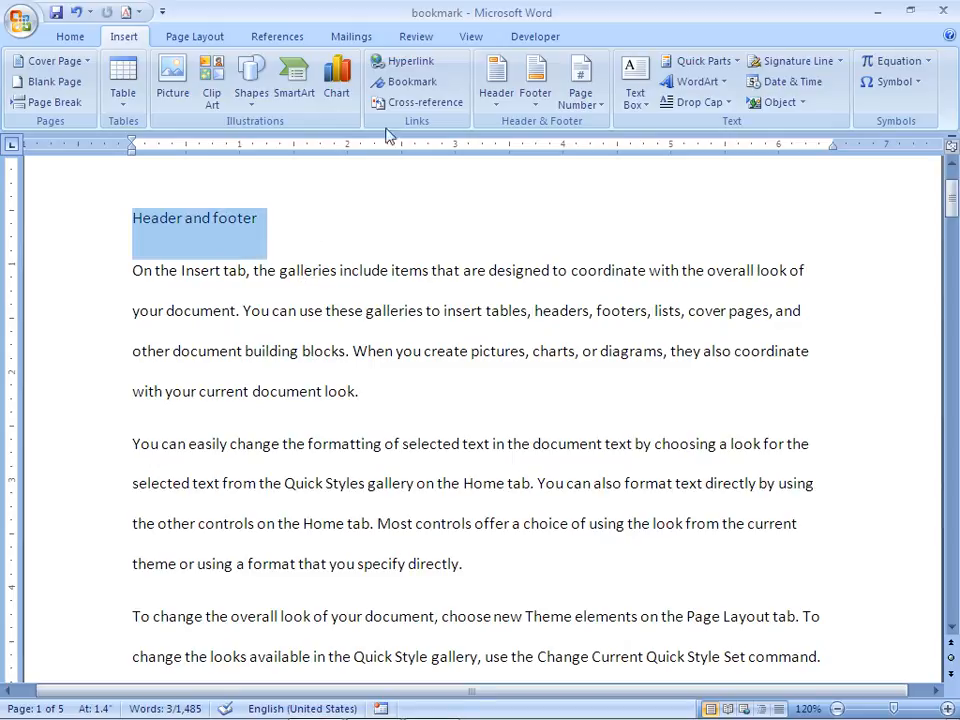
pyautogui.click(416, 84)
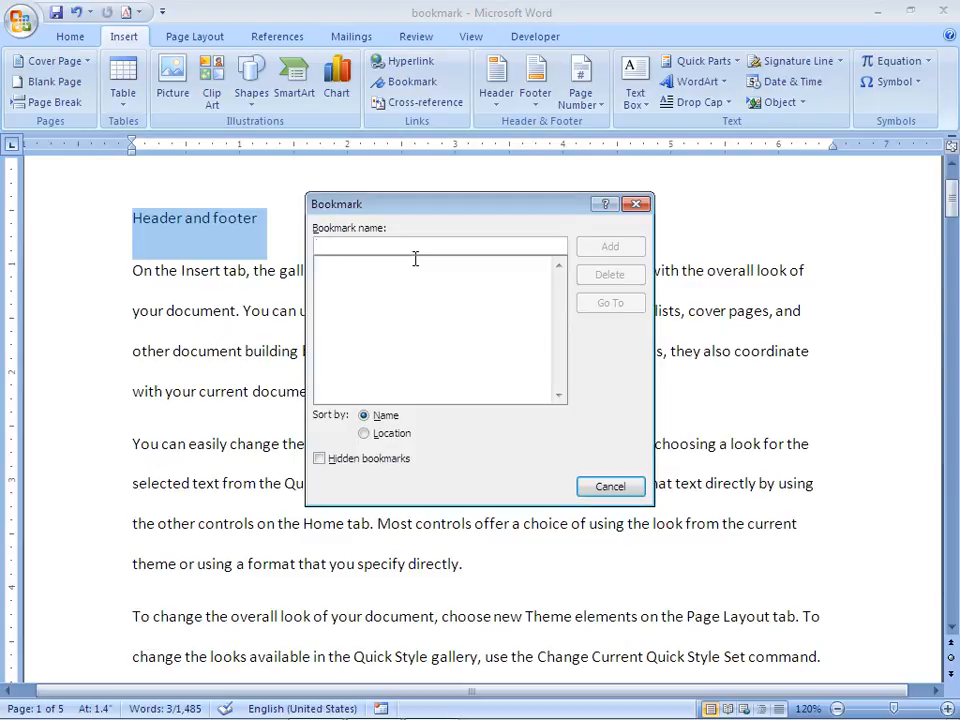
pyautogui.write('Headerf')
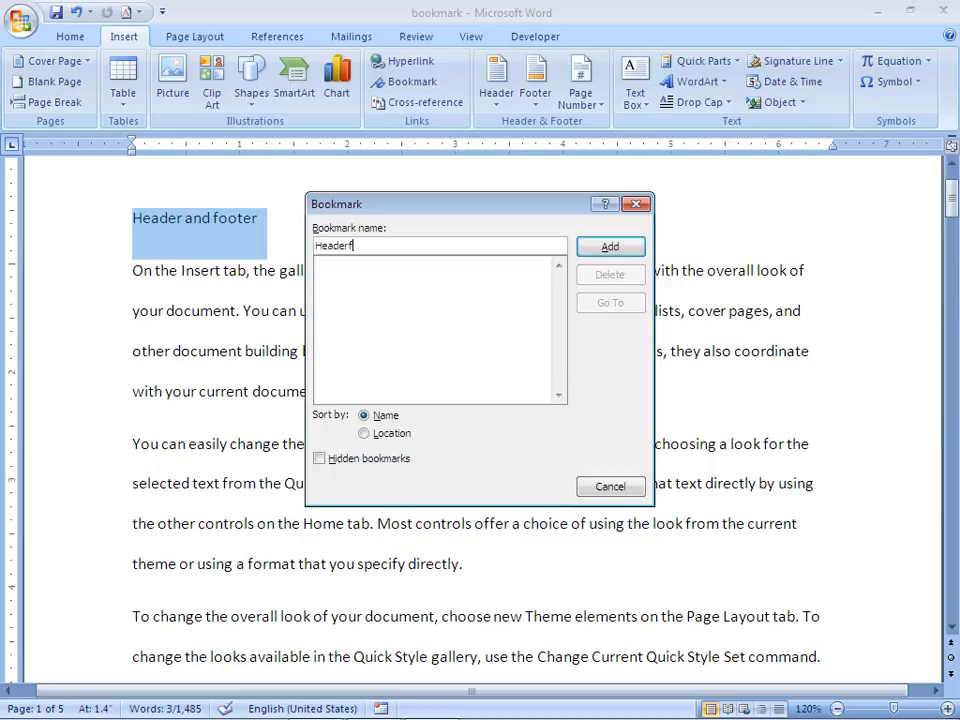
pyautogui.press('BackSpace')
pyautogui.write('Ffoo')
pyautogui.press('BackSpace')
pyautogui.press('BackSpace')
pyautogui.press('BackSpace')
pyautogui.write('ooter')
pyautogui.click(603, 249)
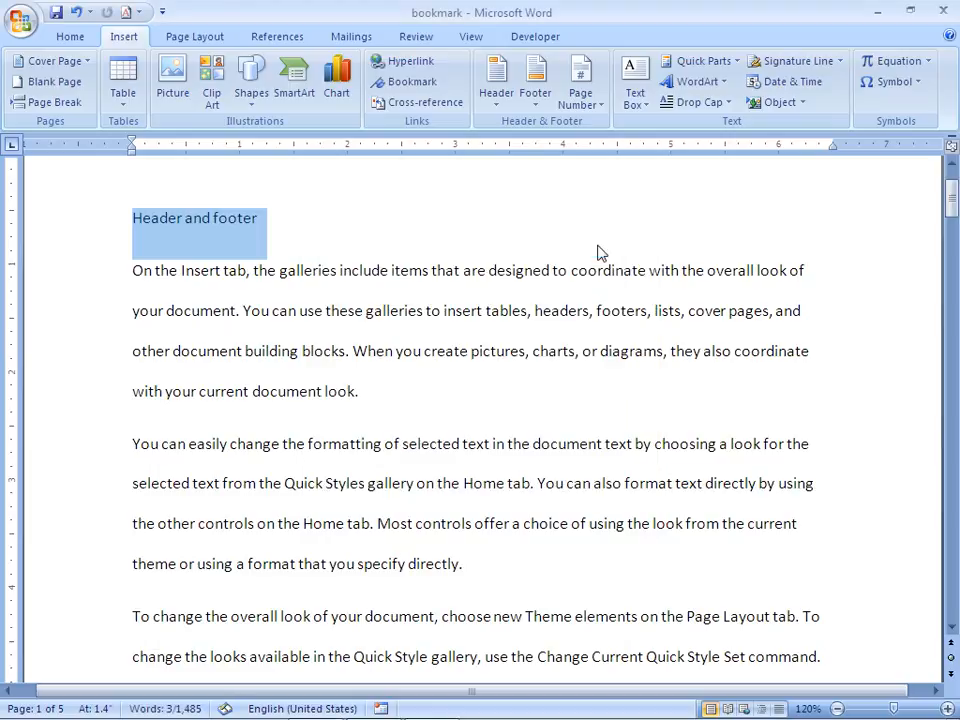
# Select the "Classroom" heading on page 1 and add a bookmark named classroom to it.
pyautogui.click(480, 407)
pyautogui.press('Down')
pyautogui.press('Down')
pyautogui.press('Down')
pyautogui.press('Down')
pyautogui.press('Down')
pyautogui.press('Down')
pyautogui.press('Down')
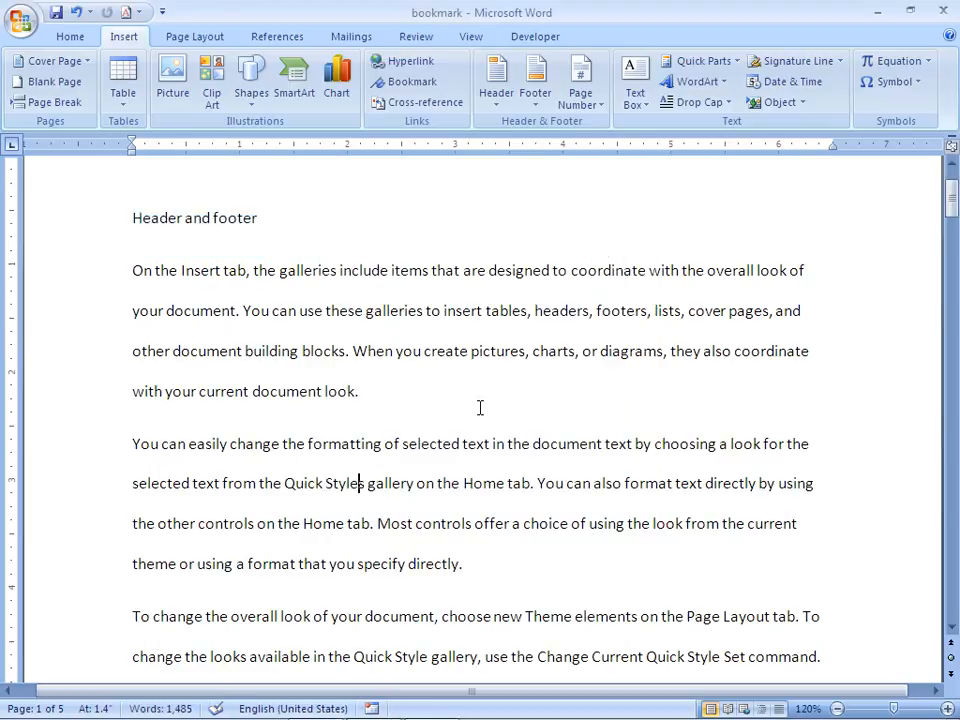
pyautogui.press('Down')
pyautogui.press('Down')
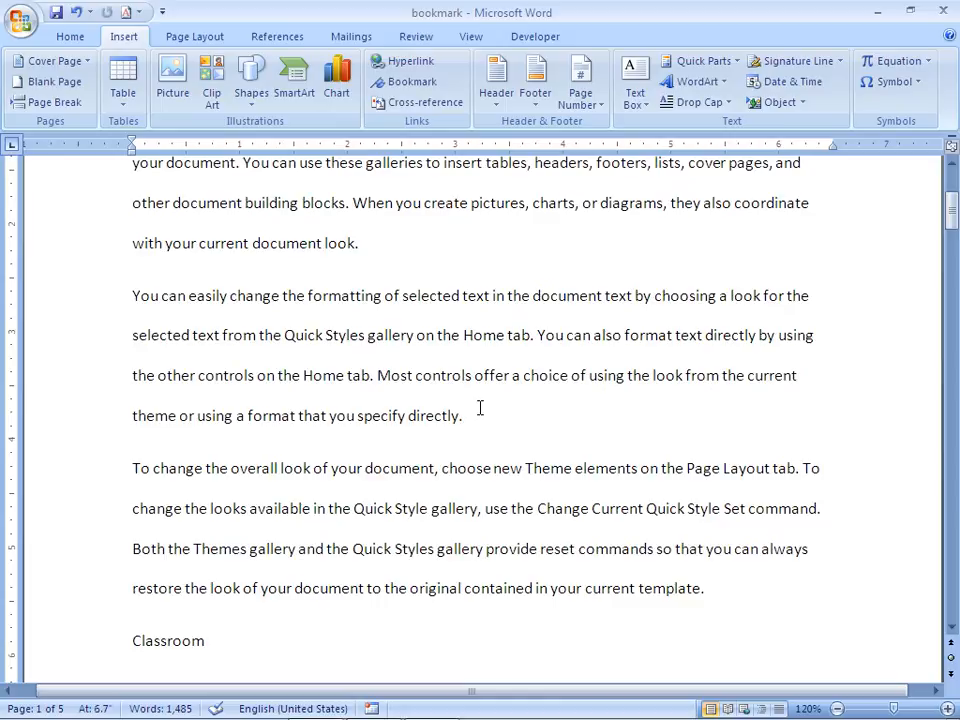
pyautogui.hotkey('shift', 'Left')
pyautogui.hotkey('shift', 'Left')
pyautogui.hotkey('shift', 'Left')
pyautogui.hotkey('shift', 'Left')
pyautogui.hotkey('shift', 'Left')
pyautogui.hotkey('shift', 'Left')
pyautogui.hotkey('shift', 'Left')
pyautogui.hotkey('shift', 'Left')
pyautogui.hotkey('shift', 'Left')
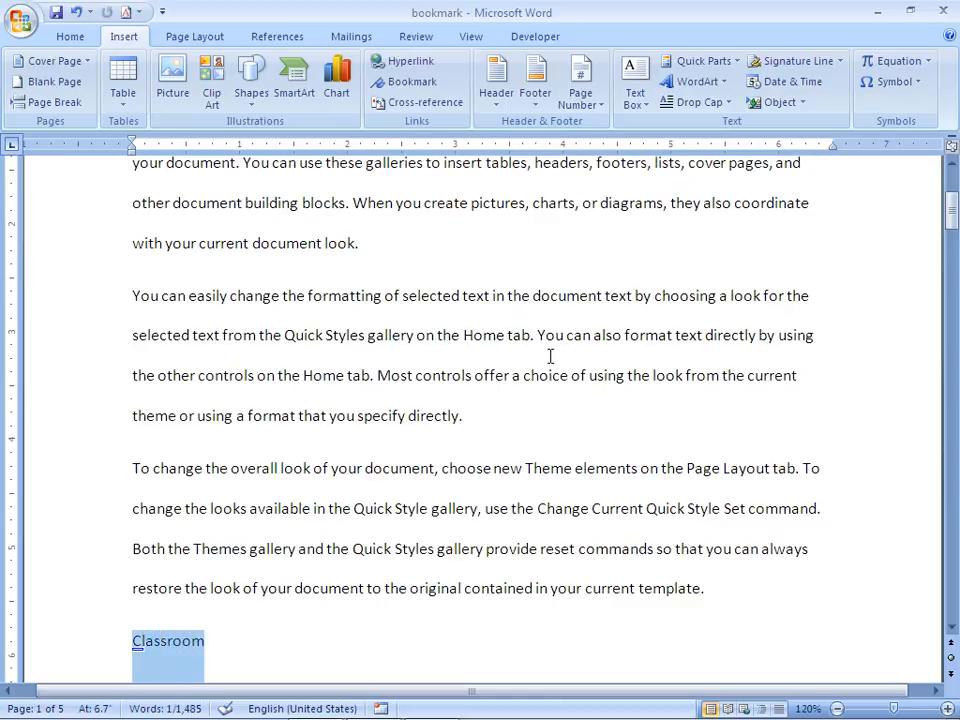
pyautogui.click(424, 93)
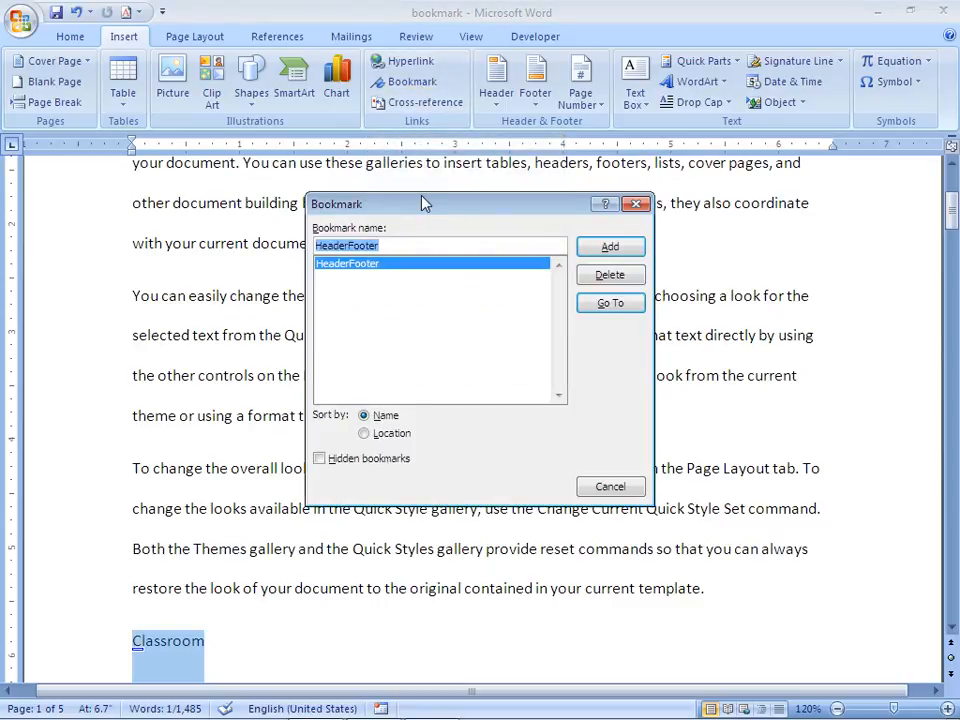
pyautogui.write('classroom')
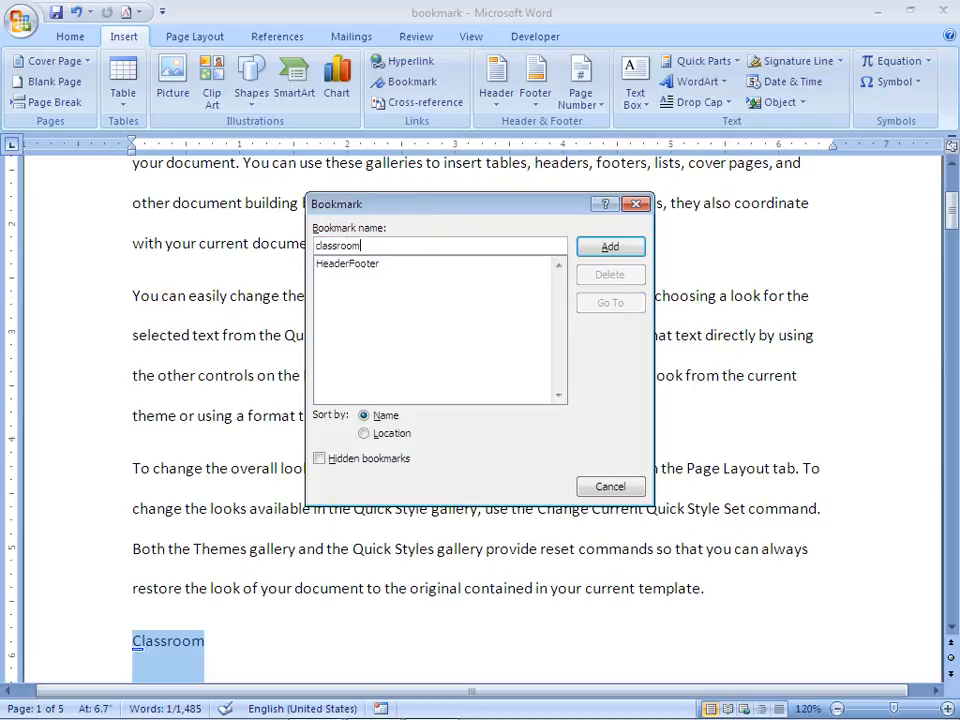
pyautogui.click(613, 250)
# Add a bookmark named popular at the "Popular" heading on page 3.
pyautogui.click(566, 300)
pyautogui.press('Down')
pyautogui.press('Down')
pyautogui.press('Down')
pyautogui.press('Down')
pyautogui.press('Down')
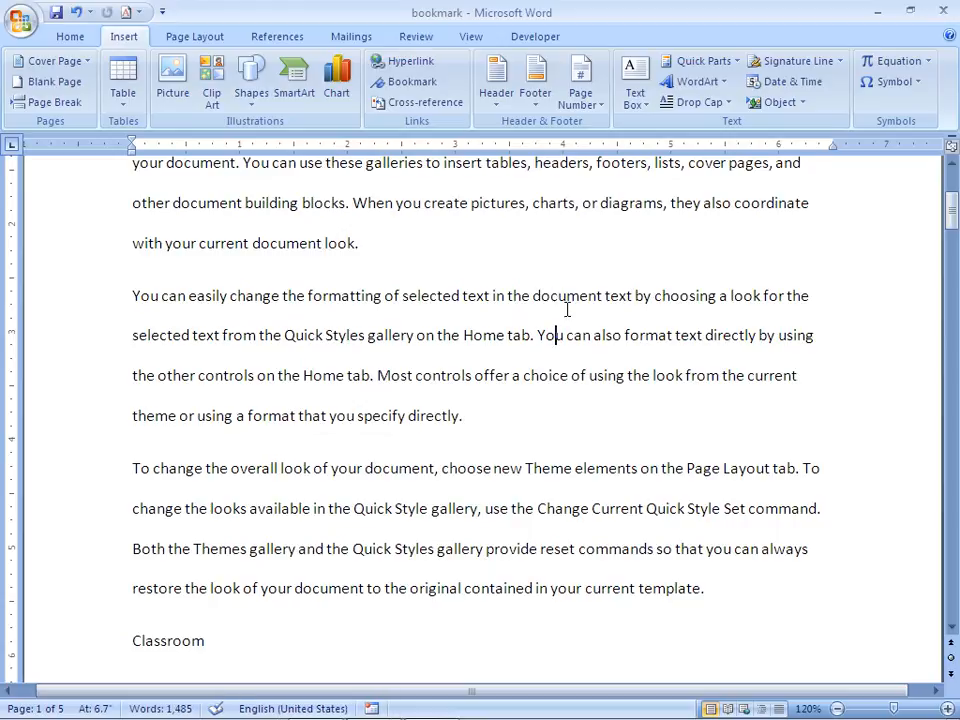
pyautogui.press('Down')
pyautogui.press('Down')
pyautogui.press('Down')
pyautogui.press('Down')
pyautogui.press('Down')
pyautogui.press('Down')
pyautogui.press('Down')
pyautogui.press('Down')
pyautogui.press('Down')
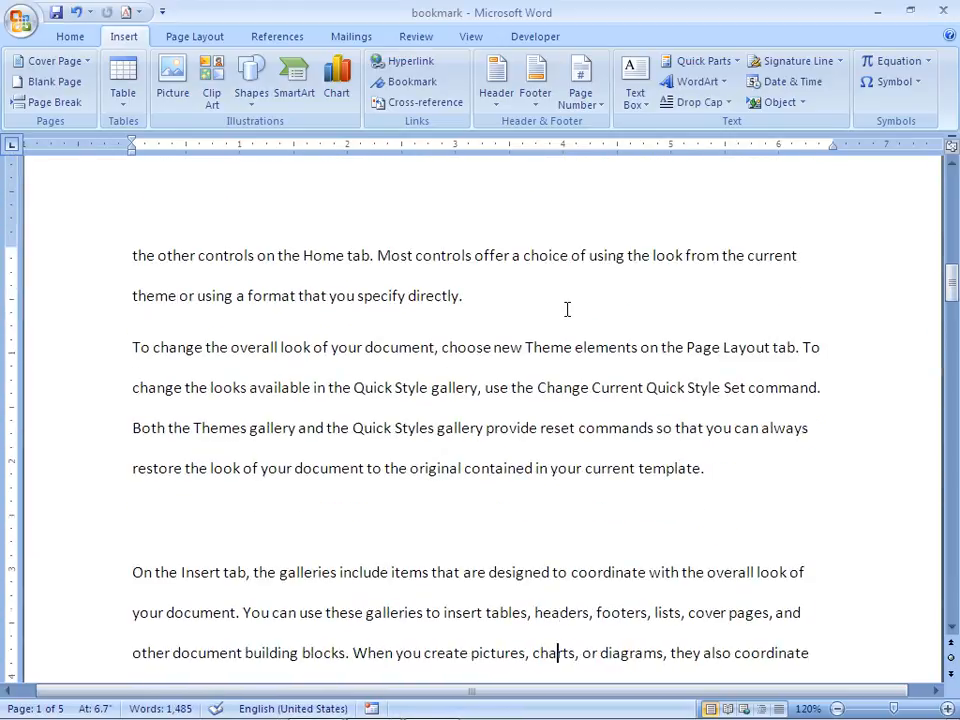
pyautogui.press('Down')
pyautogui.press('Down')
pyautogui.press('Down')
pyautogui.press('Down')
pyautogui.press('Down')
pyautogui.press('Down')
pyautogui.press('Down')
pyautogui.press('Down')
pyautogui.press('Down')
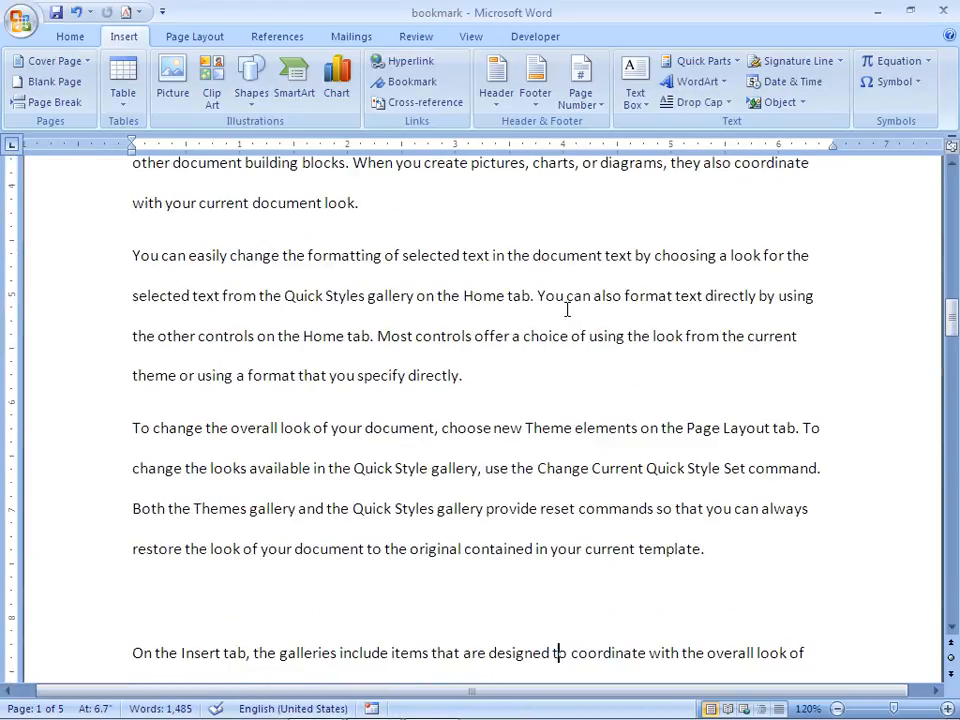
pyautogui.press('Down')
pyautogui.press('Down')
pyautogui.press('Down')
pyautogui.press('Down')
pyautogui.press('Down')
pyautogui.press('Down')
pyautogui.press('Down')
pyautogui.press('Down')
pyautogui.press('Down')
pyautogui.press('Down')
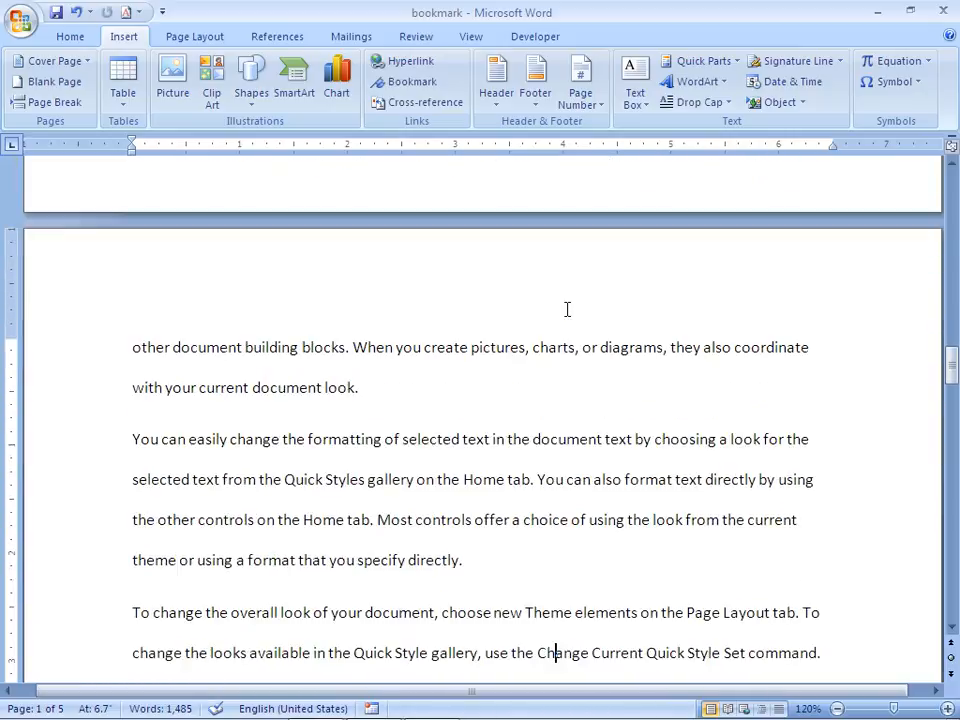
pyautogui.press('Down')
pyautogui.press('Down')
pyautogui.press('Down')
pyautogui.press('Down')
pyautogui.press('Down')
pyautogui.press('Down')
pyautogui.press('Down')
pyautogui.press('Down')
pyautogui.press('Down')
pyautogui.press('Down')
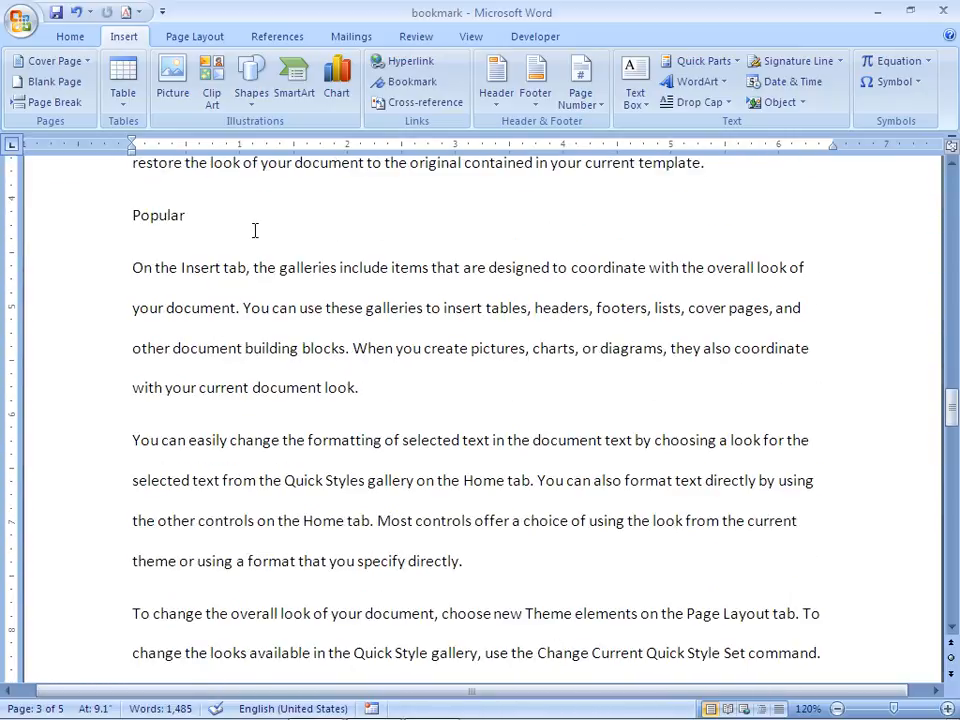
pyautogui.tripleClick(161, 229)
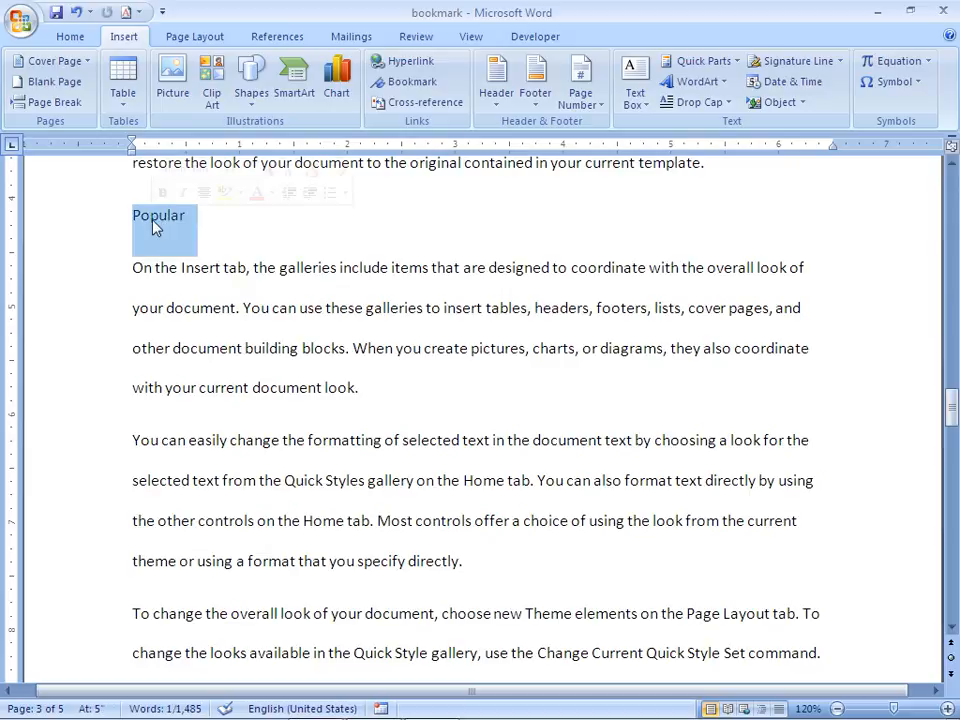
pyautogui.click(152, 226)
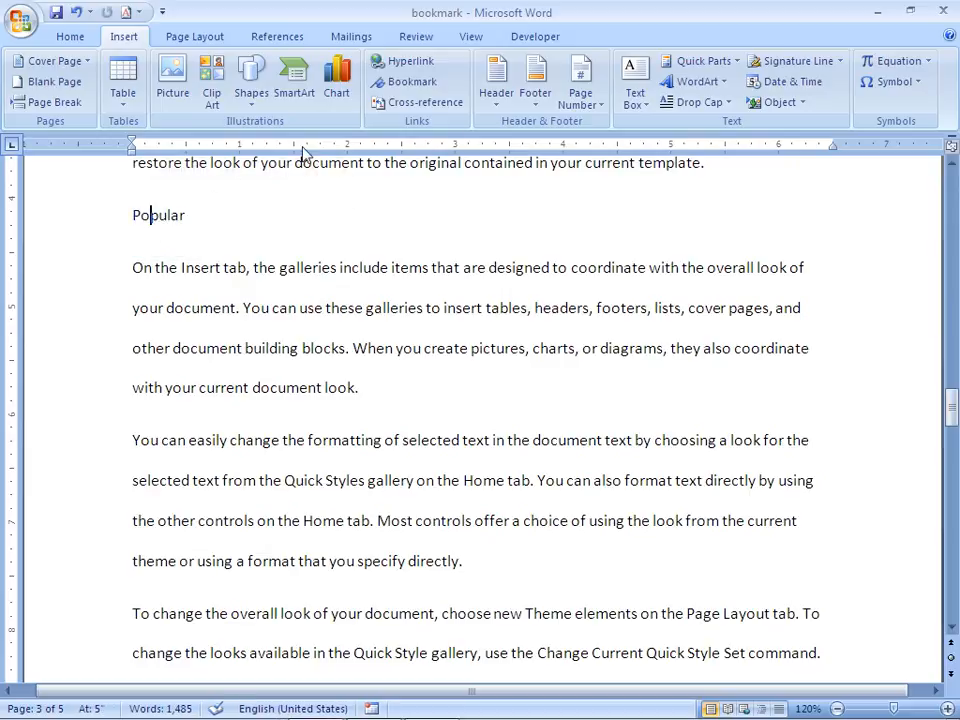
pyautogui.click(410, 86)
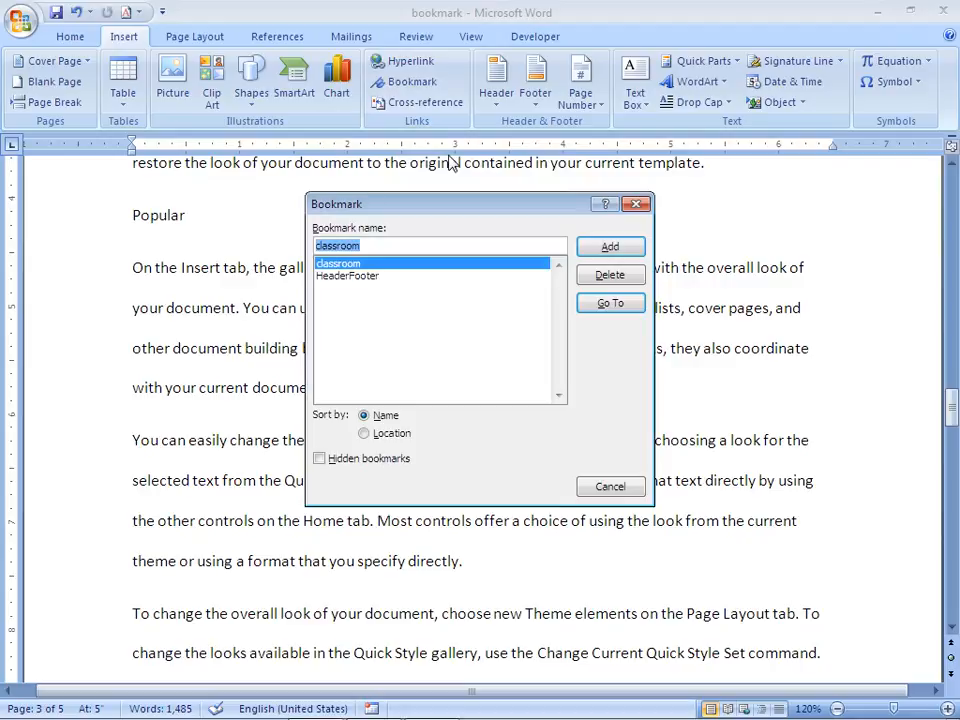
pyautogui.write('popular')
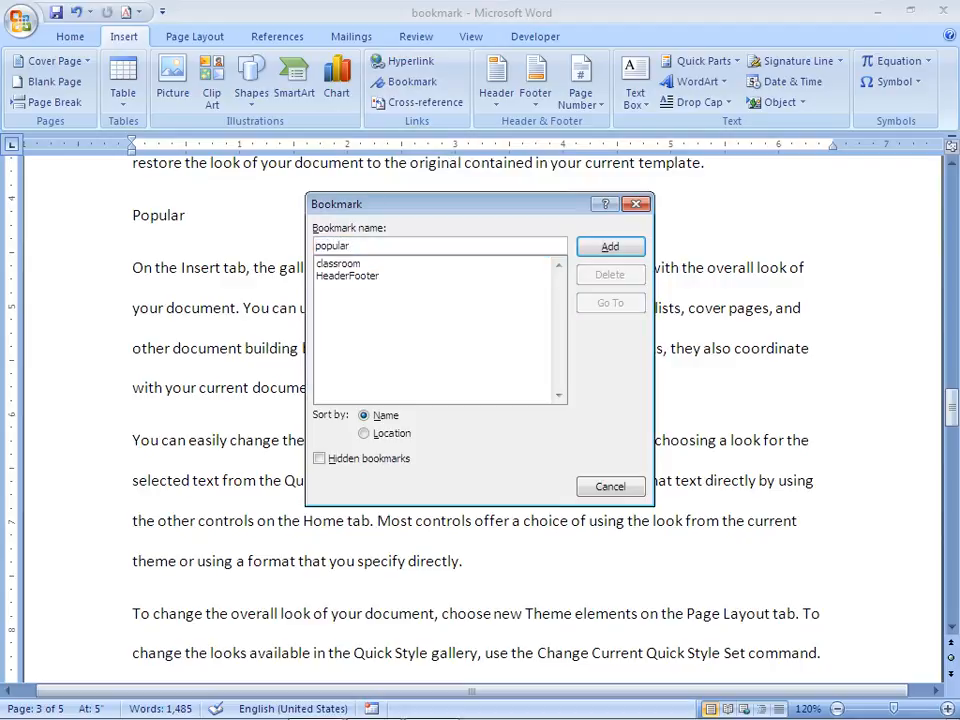
pyautogui.click(607, 245)
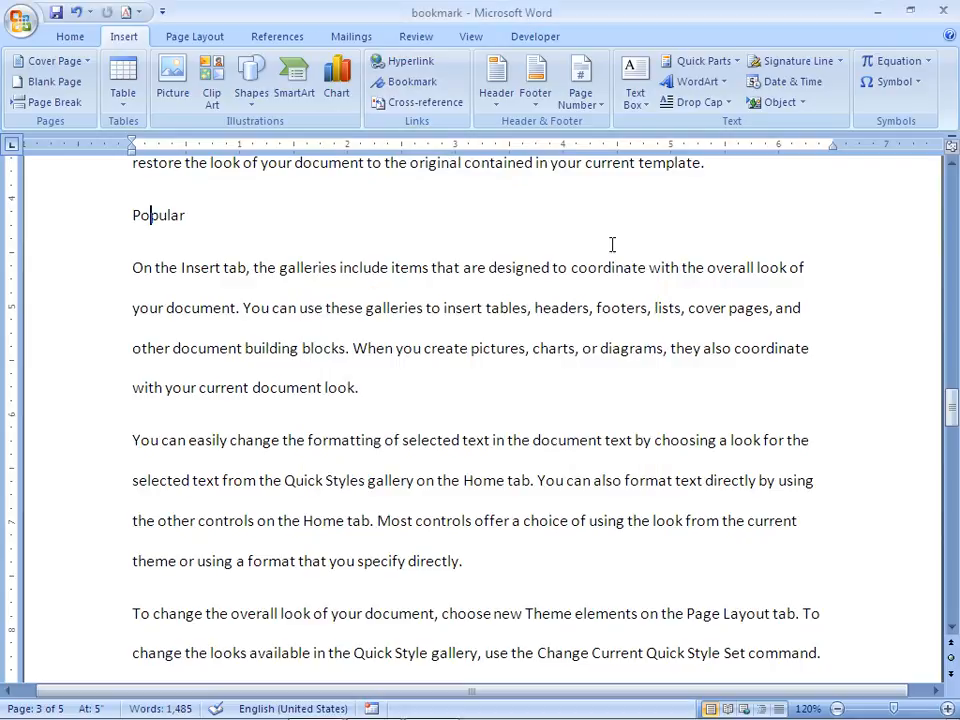
# Make the word "command" after "Change Current Quick Style Set" on page 5 bold.
pyautogui.click(482, 440)
pyautogui.press('Down')
pyautogui.press('Down')
pyautogui.press('Down')
pyautogui.press('Down')
pyautogui.press('Down')
pyautogui.press('Down')
pyautogui.press('Down')
pyautogui.press('Down')
pyautogui.press('Down')
pyautogui.press('Down')
pyautogui.press('Down')
pyautogui.press('Down')
pyautogui.press('Down')
pyautogui.press('Down')
pyautogui.press('Down')
pyautogui.press('Down')
pyautogui.press('Down')
pyautogui.press('Down')
pyautogui.press('Down')
pyautogui.press('Down')
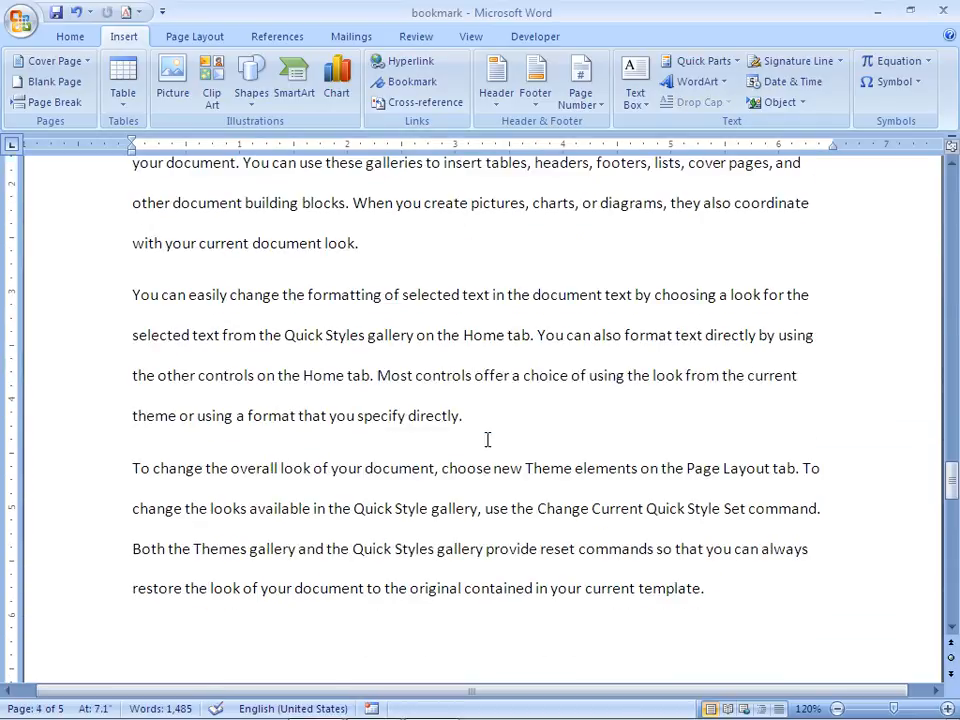
pyautogui.press('Left')
pyautogui.press('Down')
pyautogui.press('Down')
pyautogui.press('Down')
pyautogui.press('Down')
pyautogui.press('Down')
pyautogui.press('Down')
pyautogui.press('Down')
pyautogui.press('Down')
pyautogui.press('Down')
pyautogui.press('Down')
pyautogui.press('Down')
pyautogui.press('Down')
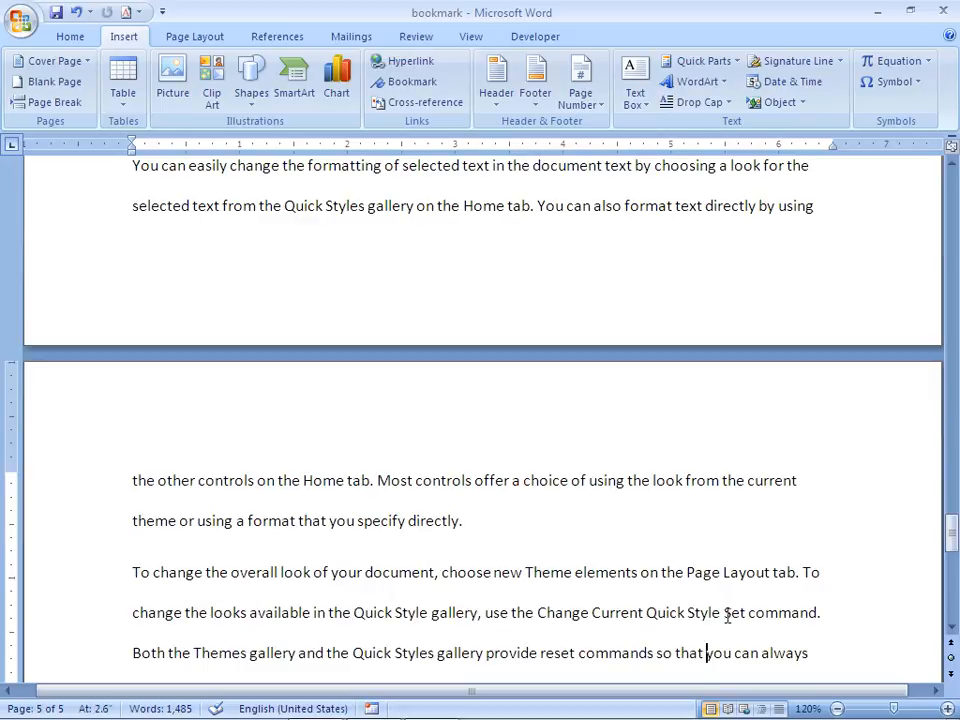
pyautogui.click(772, 618)
pyautogui.doubleClick(772, 619)
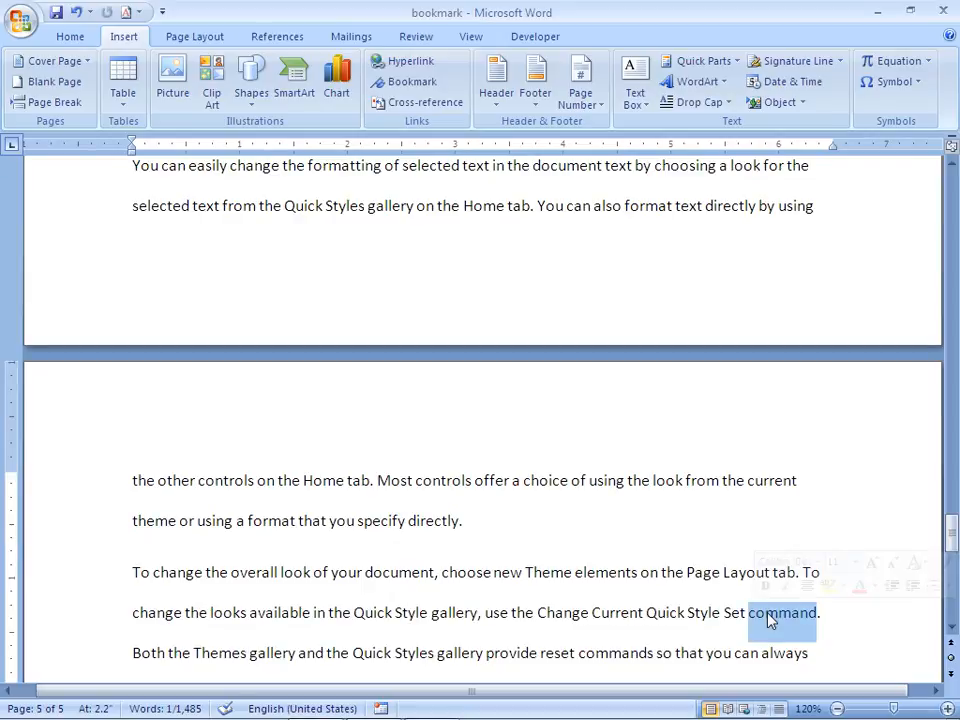
pyautogui.hotkey('ctrl', 'b')
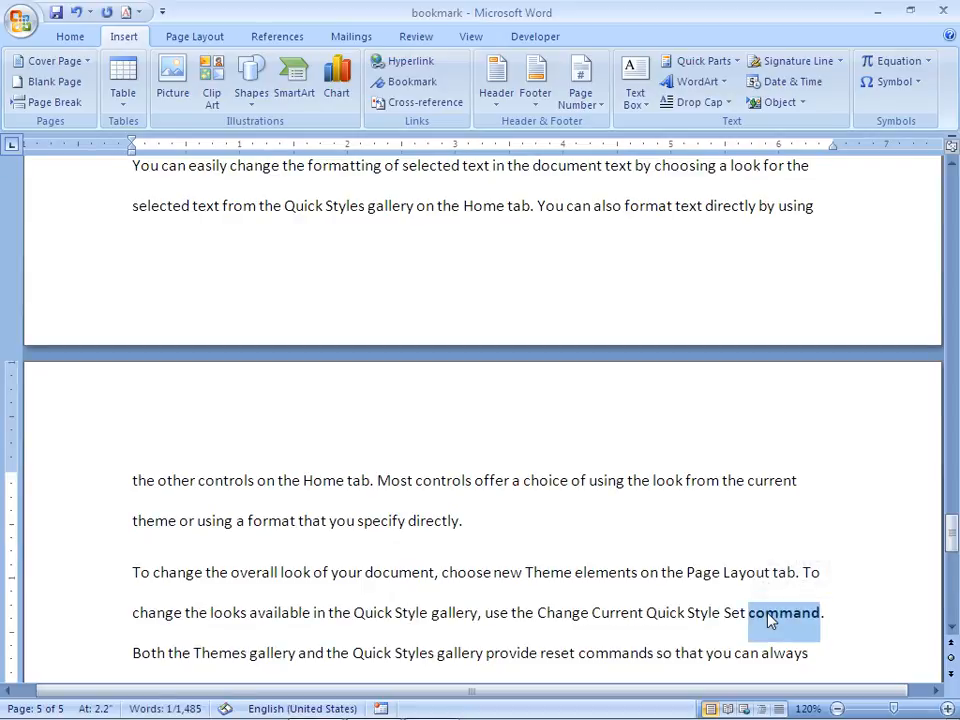
# Add a bookmark named commandbold inside the bold word "command" on page 5.
pyautogui.press('Left')
pyautogui.press('Right')
pyautogui.press('Right')
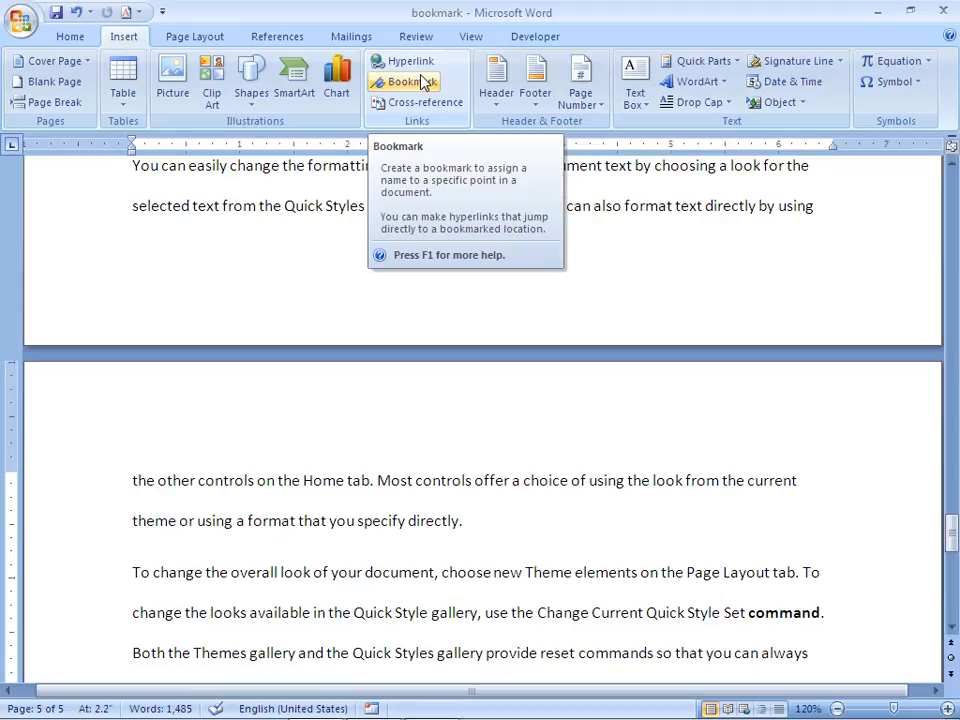
pyautogui.click(424, 82)
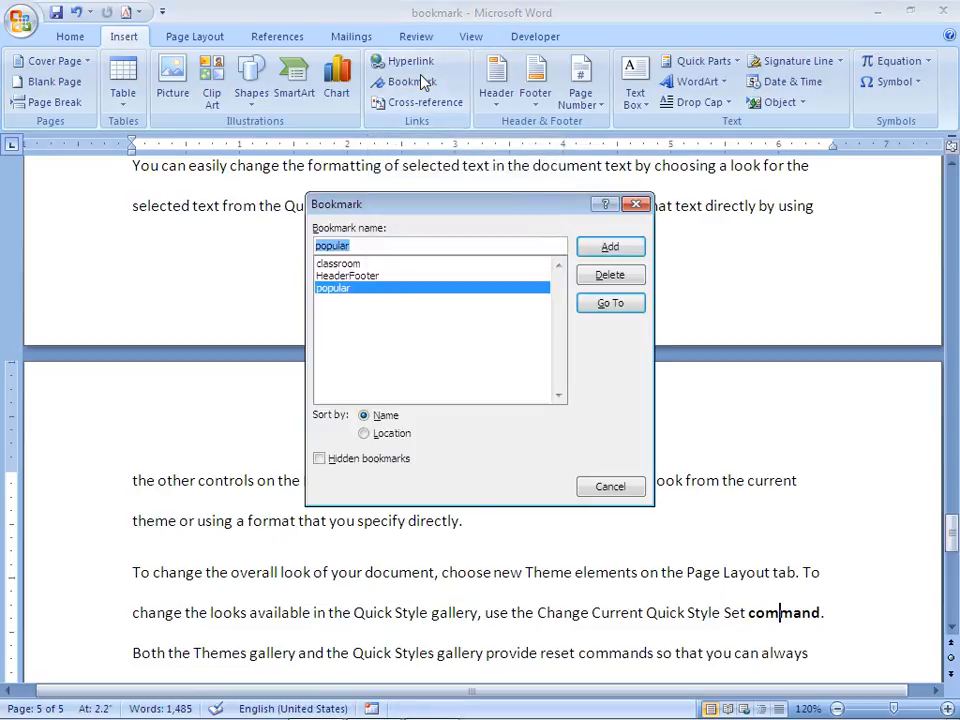
pyautogui.write('b')
pyautogui.press('BackSpace')
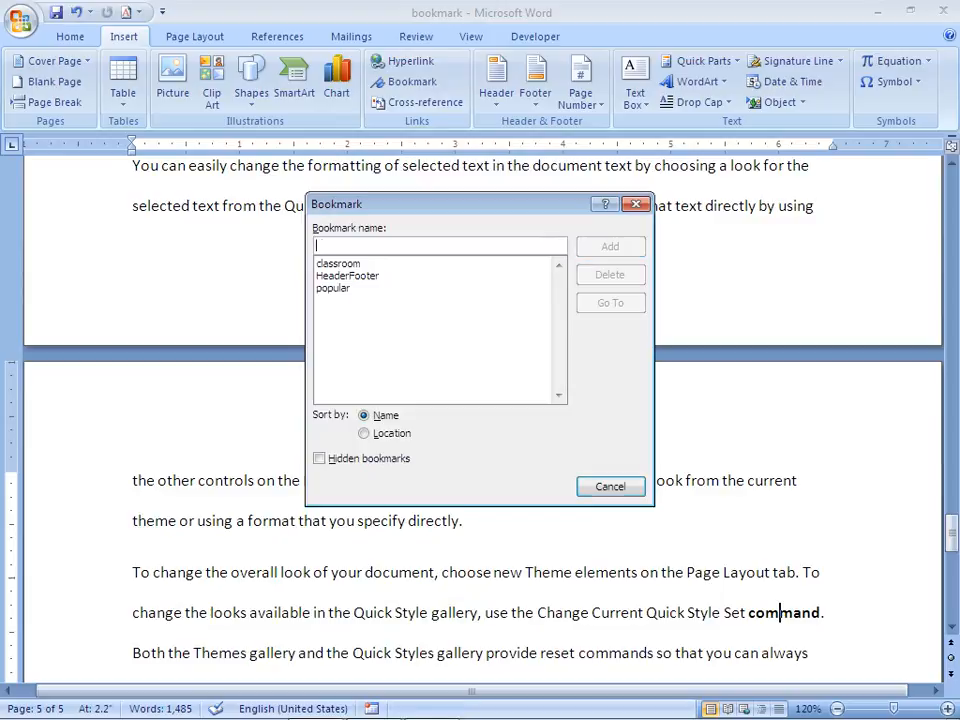
pyautogui.write('commandbold')
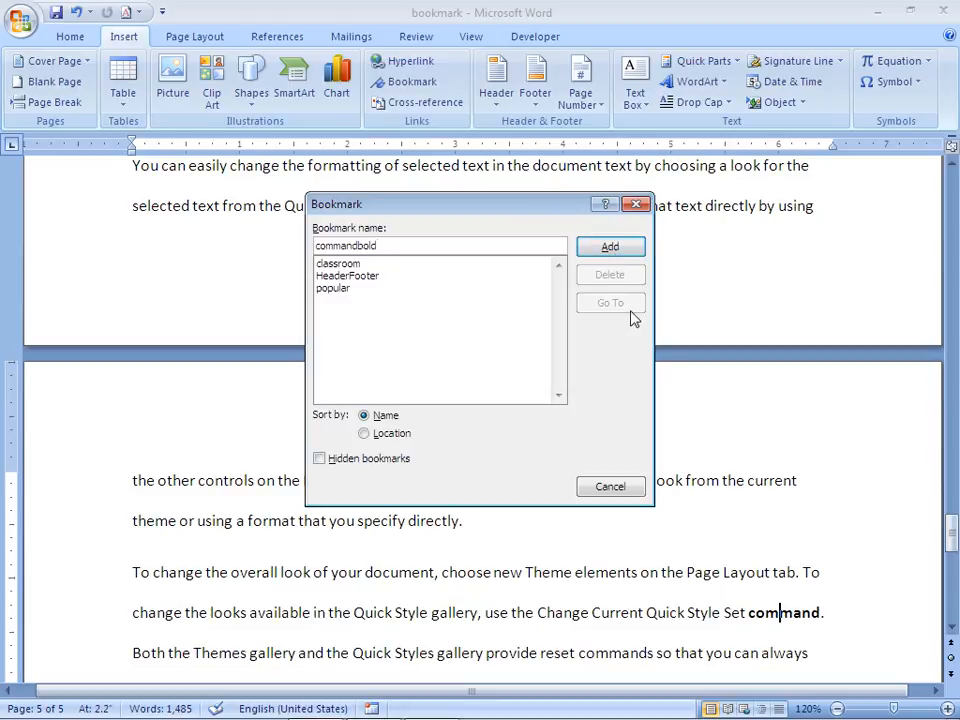
pyautogui.click(624, 252)
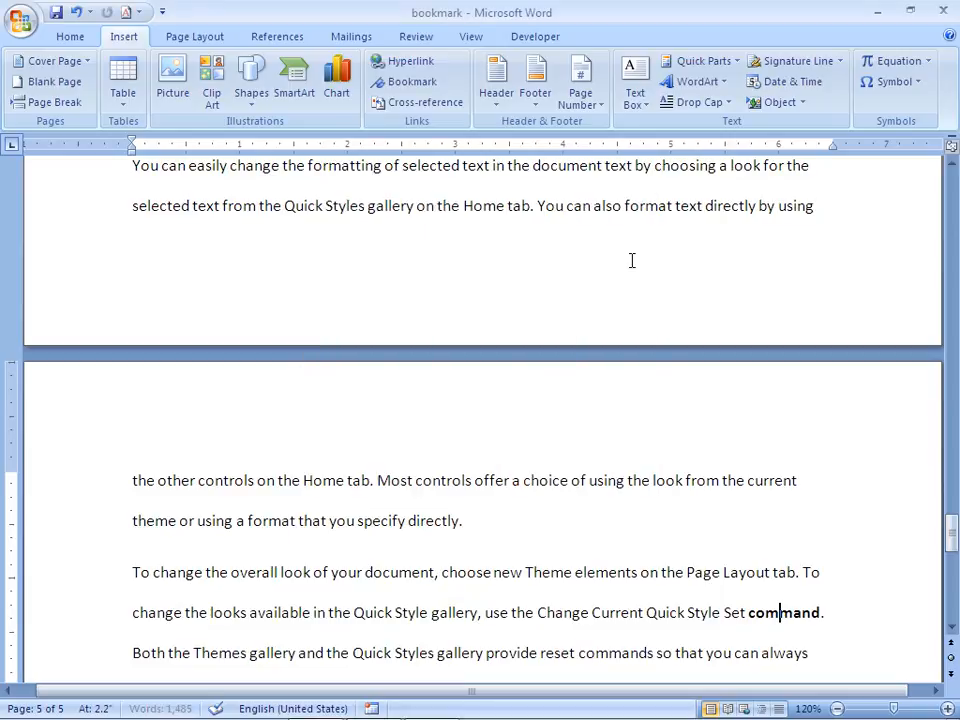
# Return to the beginning of the document and save it.
pyautogui.click(578, 433)
pyautogui.hotkey('ctrl', 'Home')
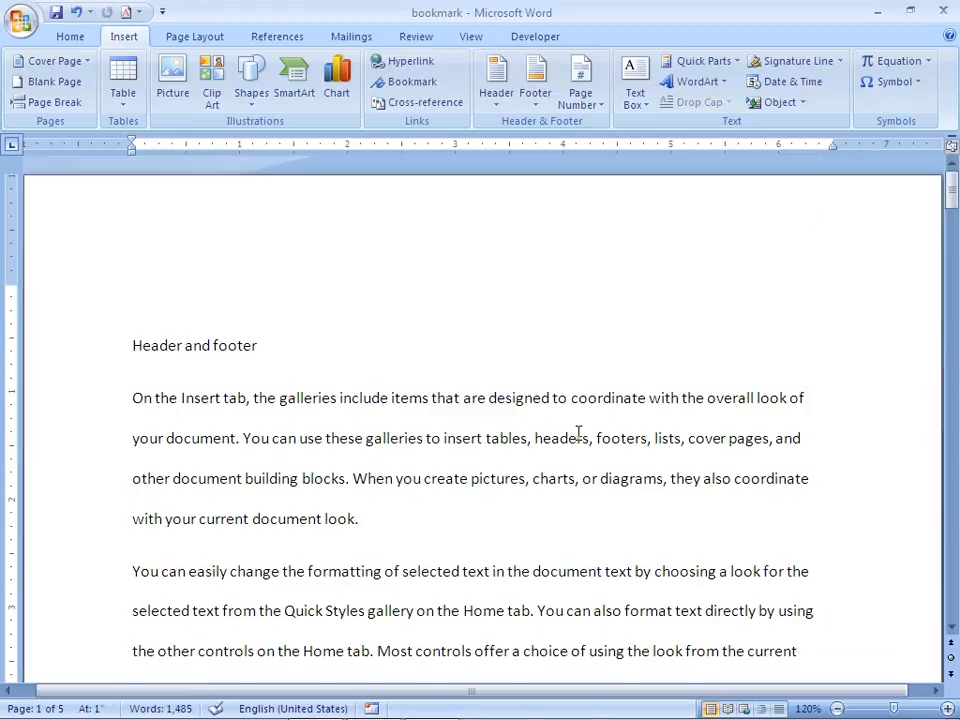
pyautogui.hotkey('ctrl', 's')
pyautogui.press('Down')
pyautogui.press('Down')
pyautogui.press('Down')
pyautogui.press('Down')
pyautogui.press('Down')
pyautogui.press('Down')
pyautogui.press('Down')
pyautogui.press('Down')
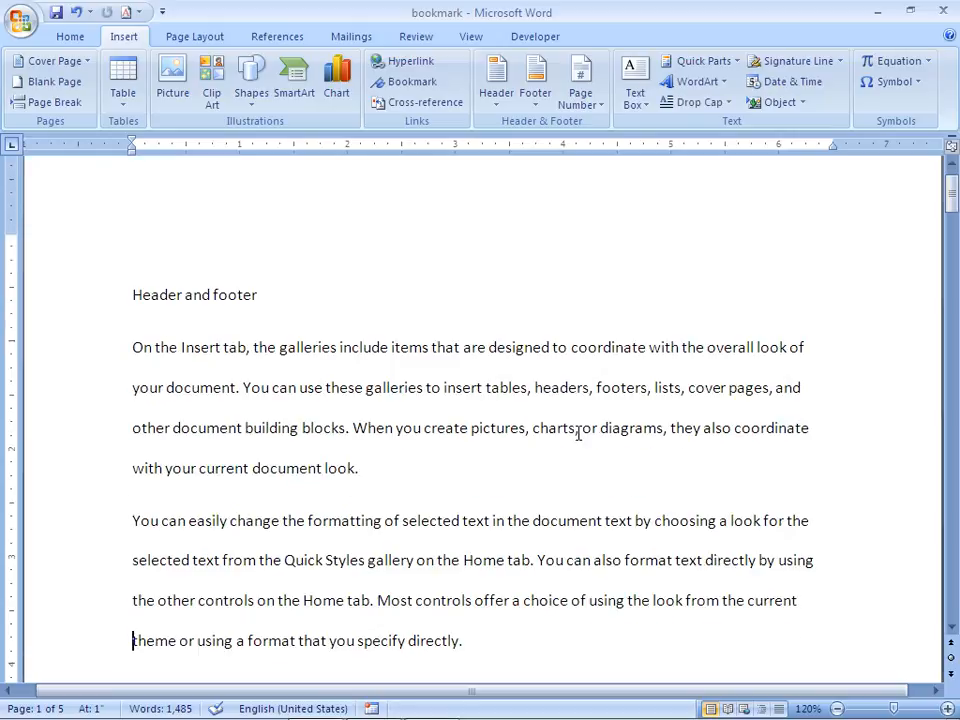
pyautogui.press('Up')
pyautogui.press('Up')
pyautogui.press('Right')
pyautogui.press('Down')
pyautogui.press('Down')
pyautogui.press('Right')
pyautogui.press('Up')
pyautogui.press('Up')
# Open the document's bookmark list and go to the bookmark named popular.
pyautogui.click(422, 88)
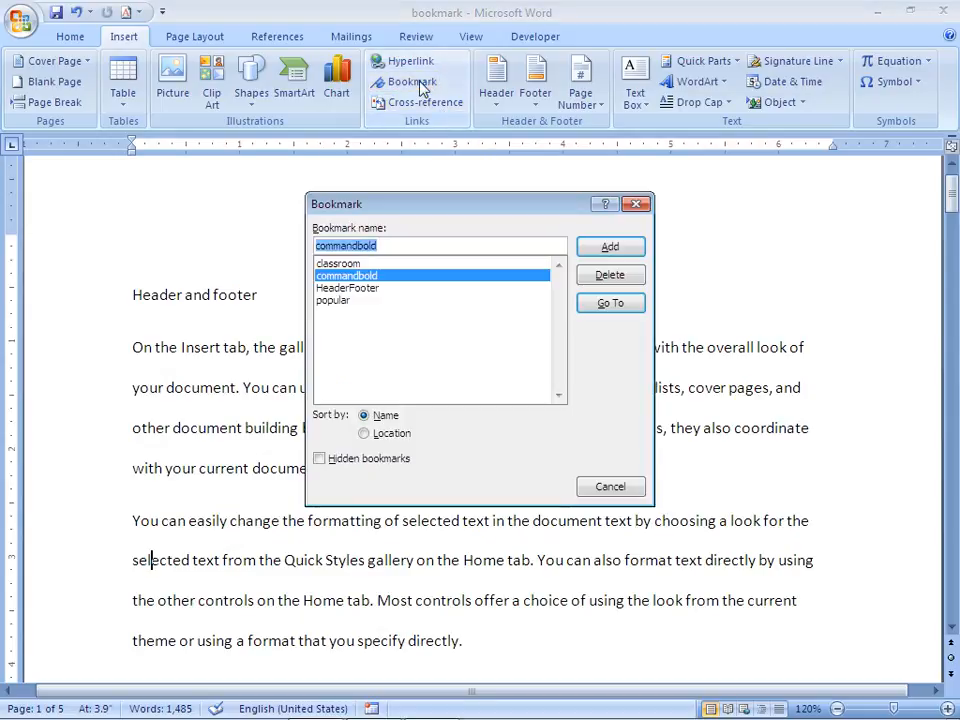
pyautogui.click(345, 303)
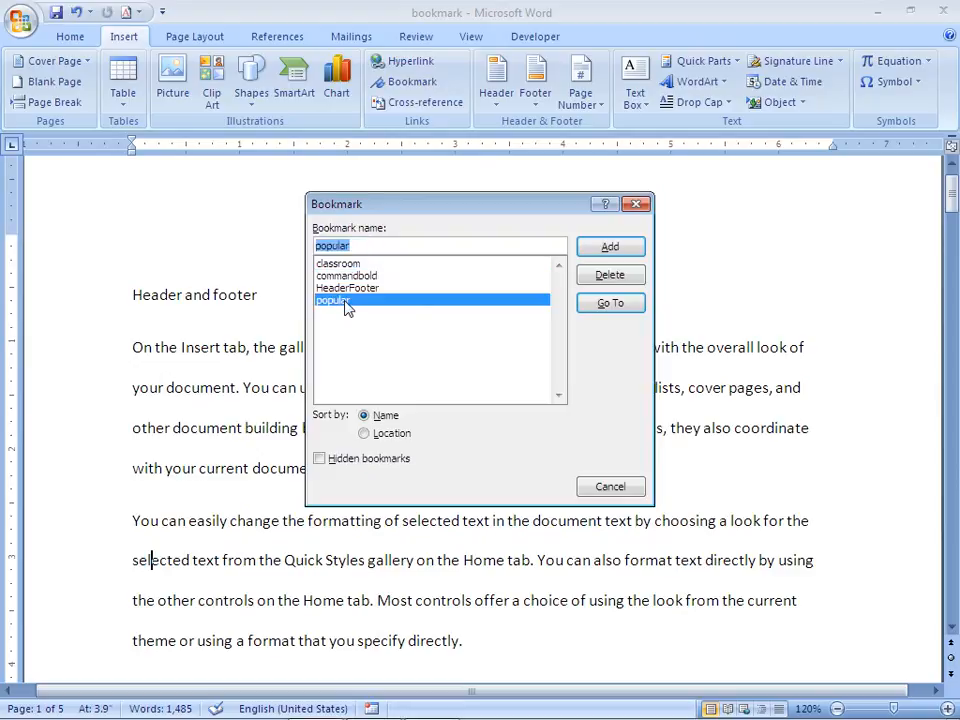
pyautogui.click(612, 305)
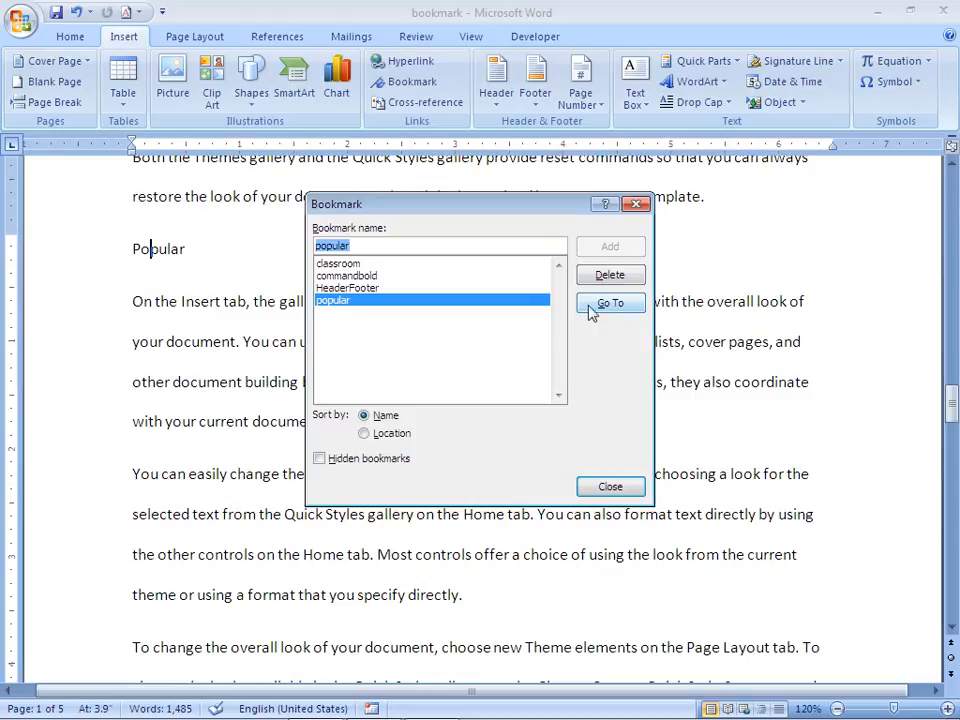
# Go to the commandbold bookmark and after it to the classroom bookmark, keeping the bookmark list open.
pyautogui.click(369, 276)
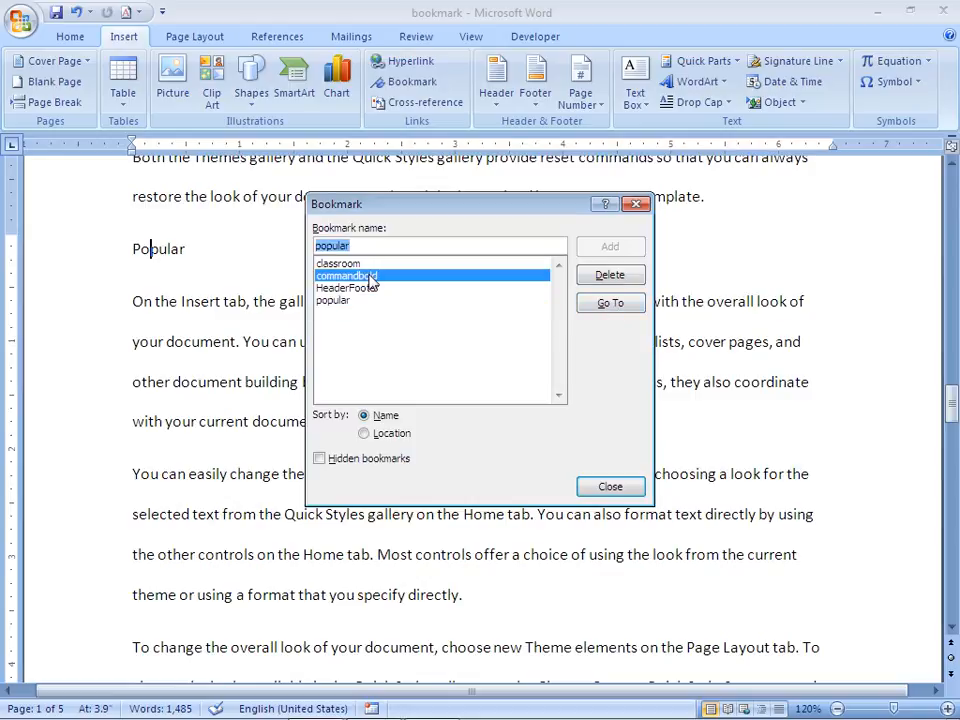
pyautogui.click(603, 313)
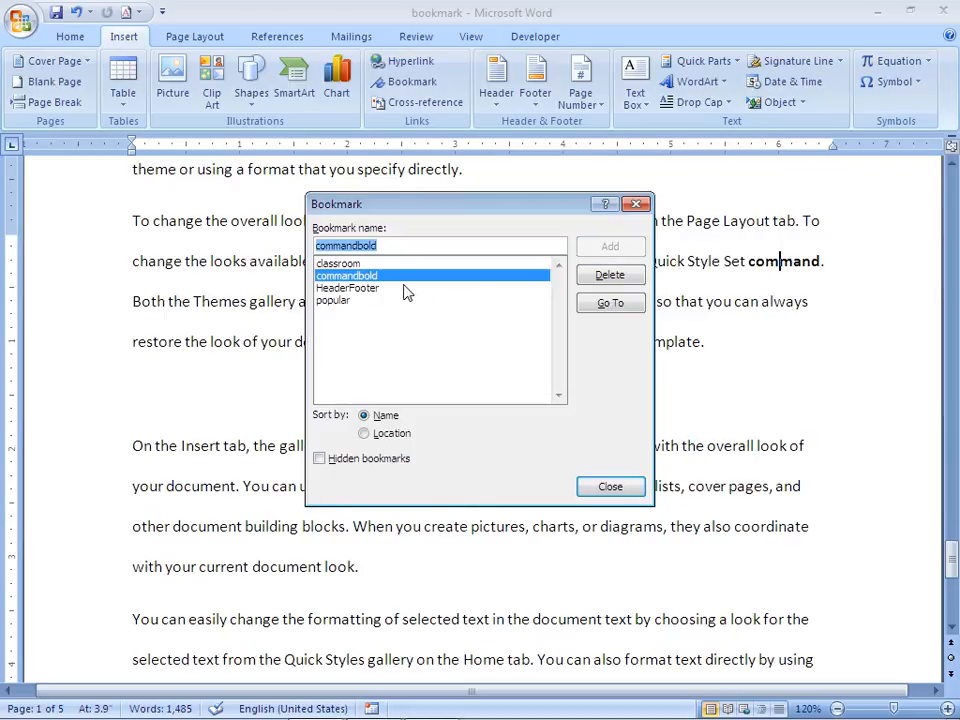
pyautogui.click(371, 264)
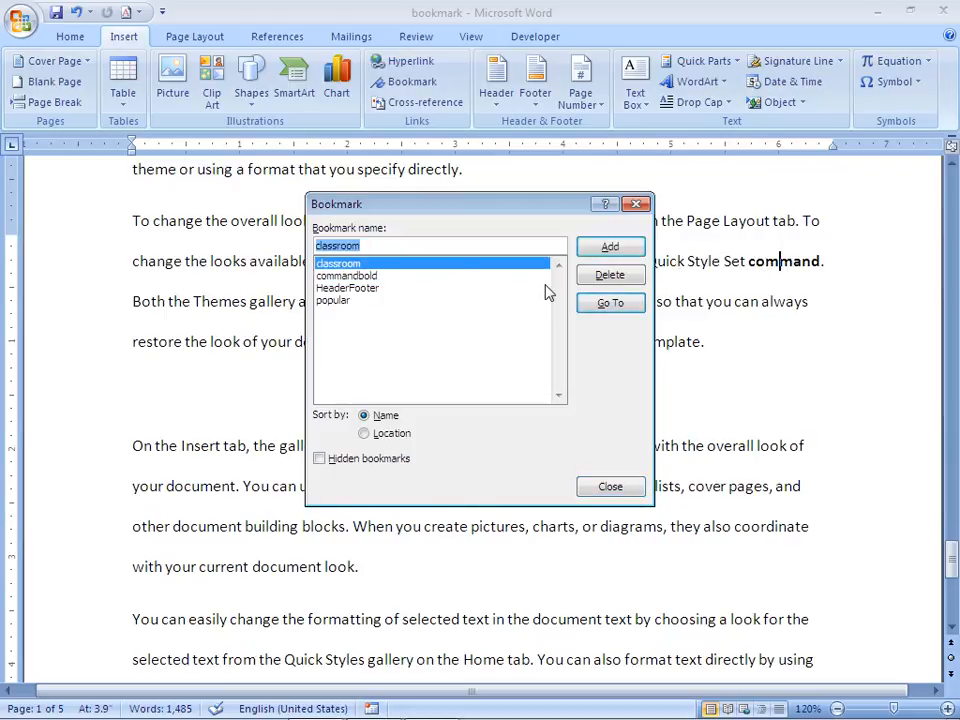
pyautogui.click(604, 305)
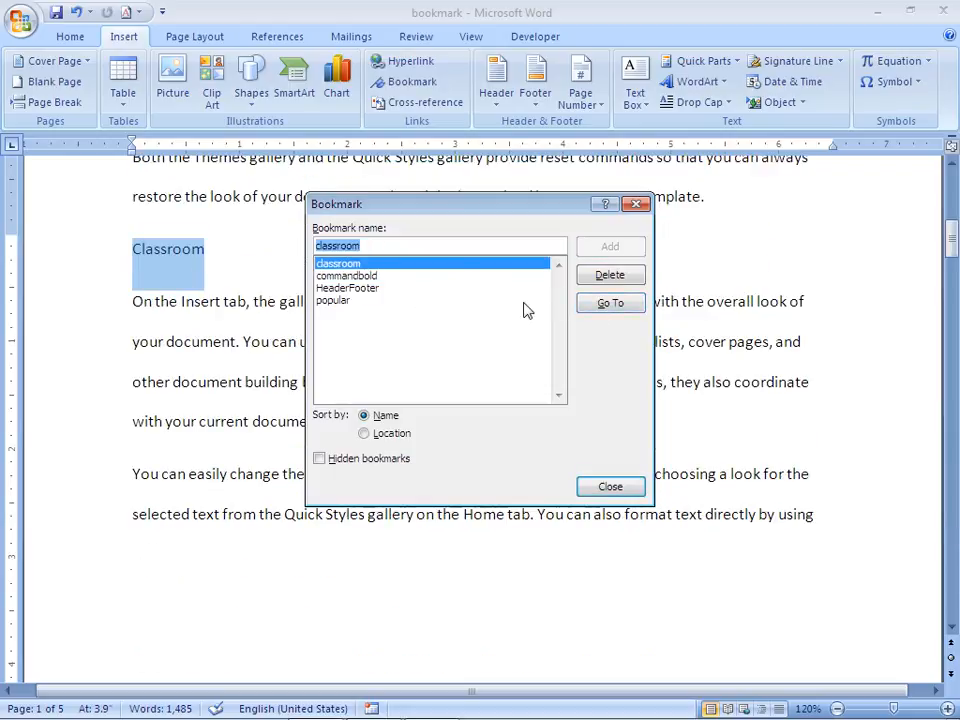